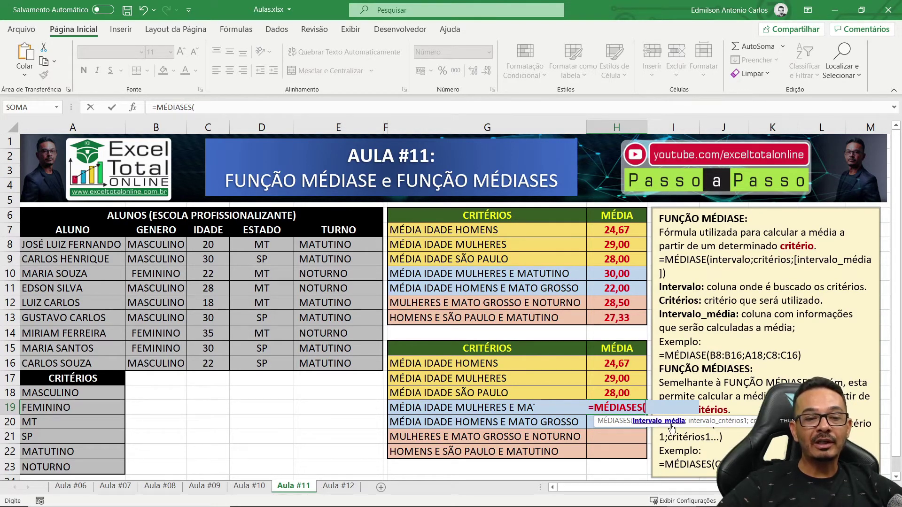
In H19's MÉDIASES formula, set C8:C16 as the average range and B8:B16 with A19 (FEMININO) as the first criterion pair.
left_click_drag(206, 246, 209, 363)
type(";")
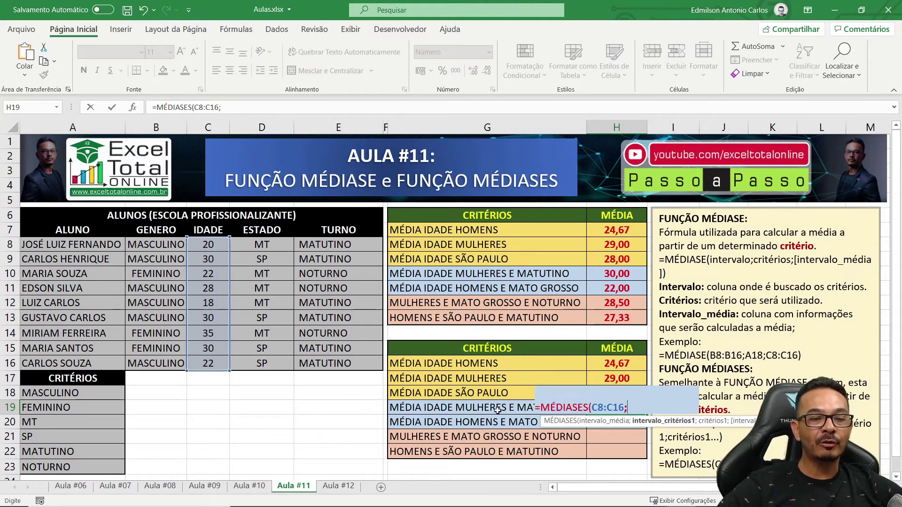
left_click_drag(154, 241, 164, 372)
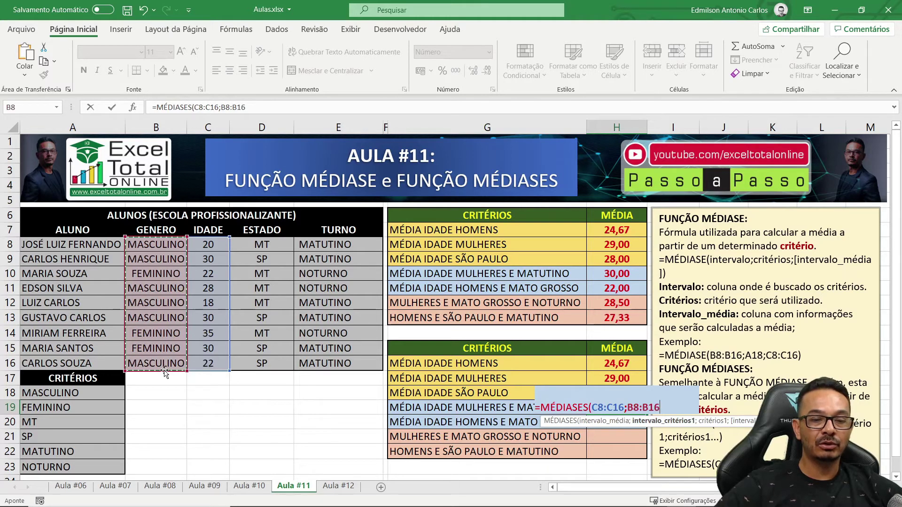
type(";")
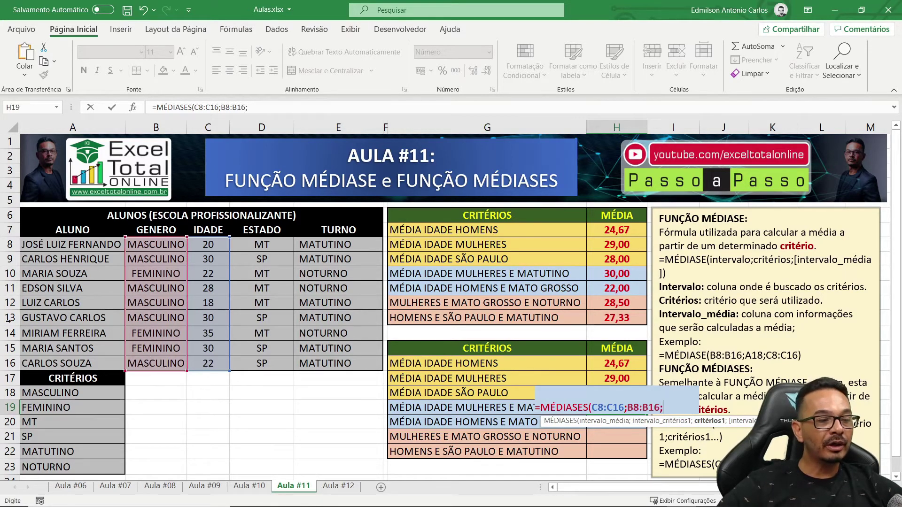
left_click(58, 409)
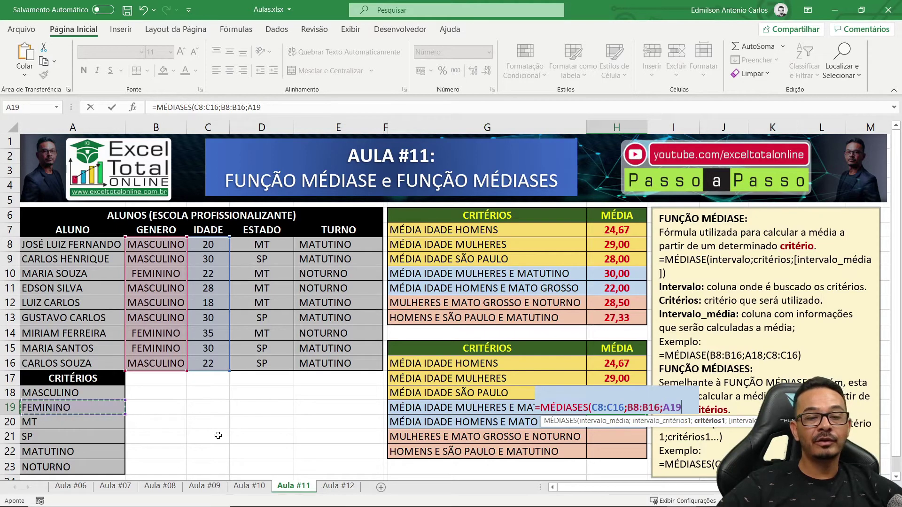
type(";")
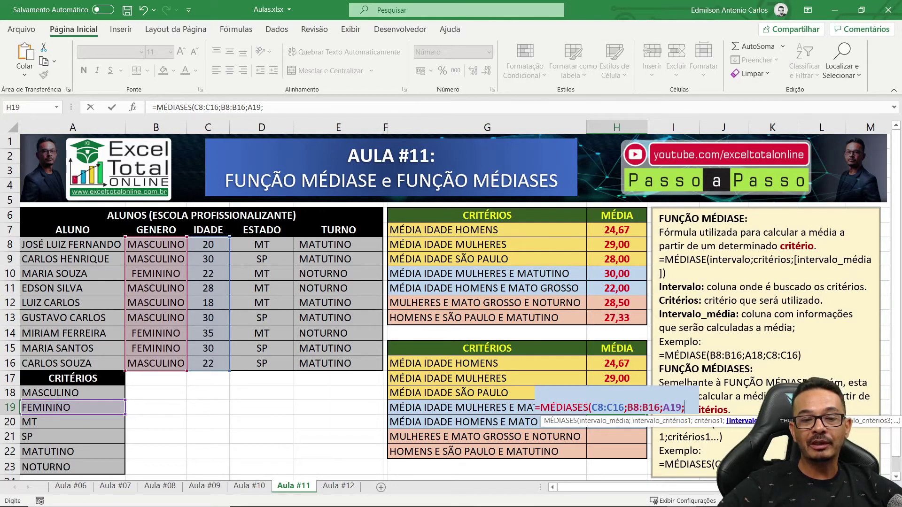
Add the shift range E8:E16 with criterion A22 (MATUTINO) to H19's formula, then enter it and review the cell.
left_click_drag(325, 248, 325, 356)
type(";")
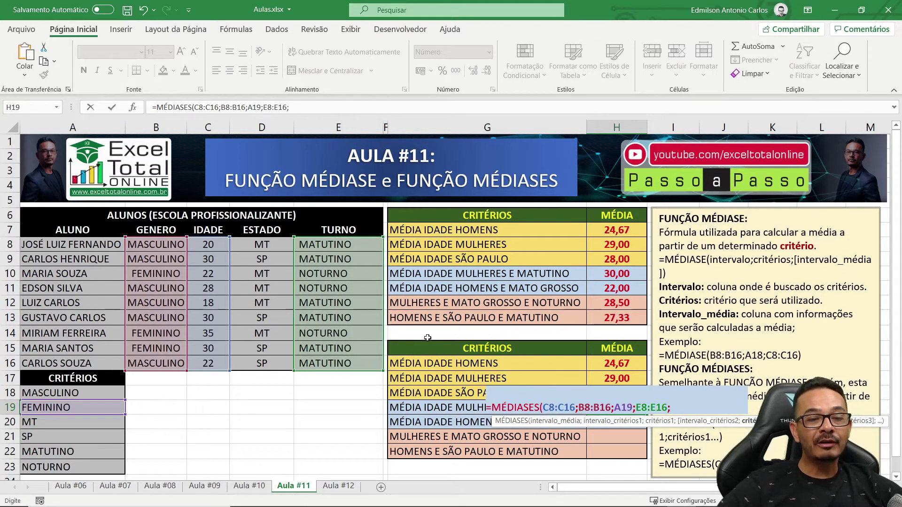
left_click(68, 452)
key("Return")
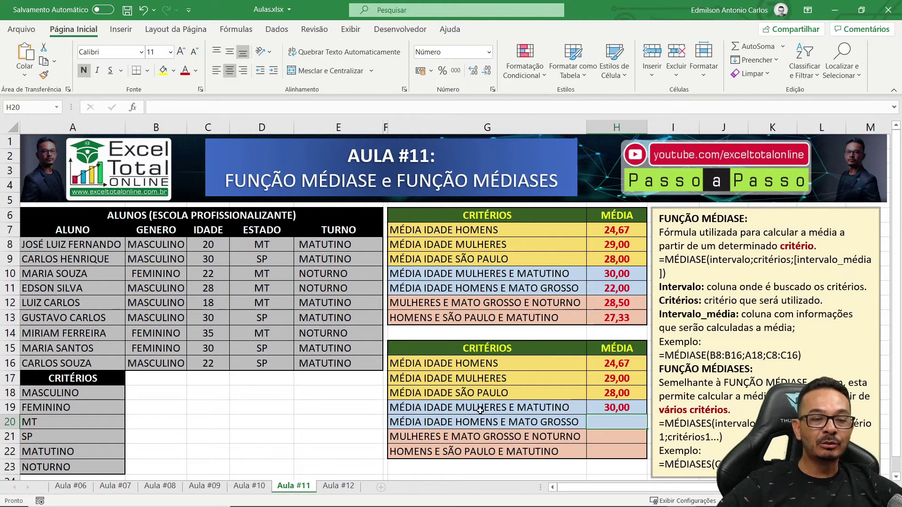
left_click(635, 410)
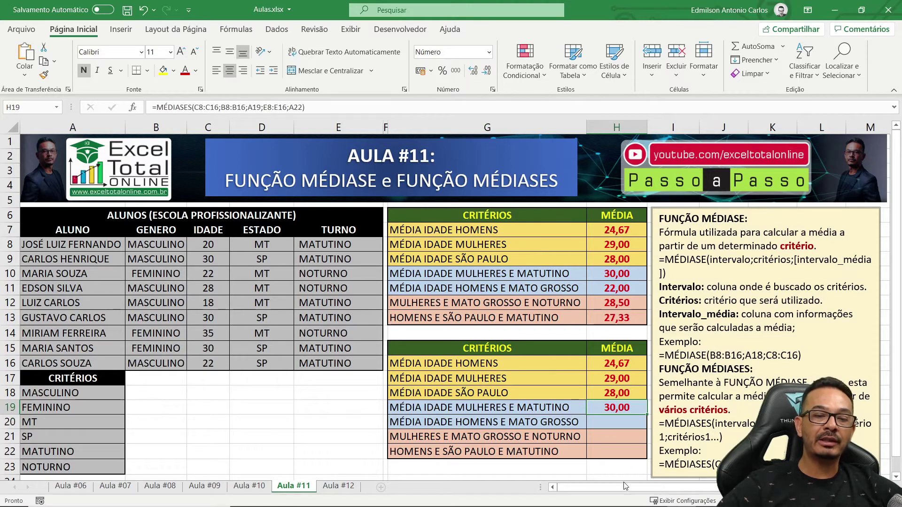
Start a MÉDIASES formula in H20 with the ages in C8:C16 as the average range.
left_click(616, 425)
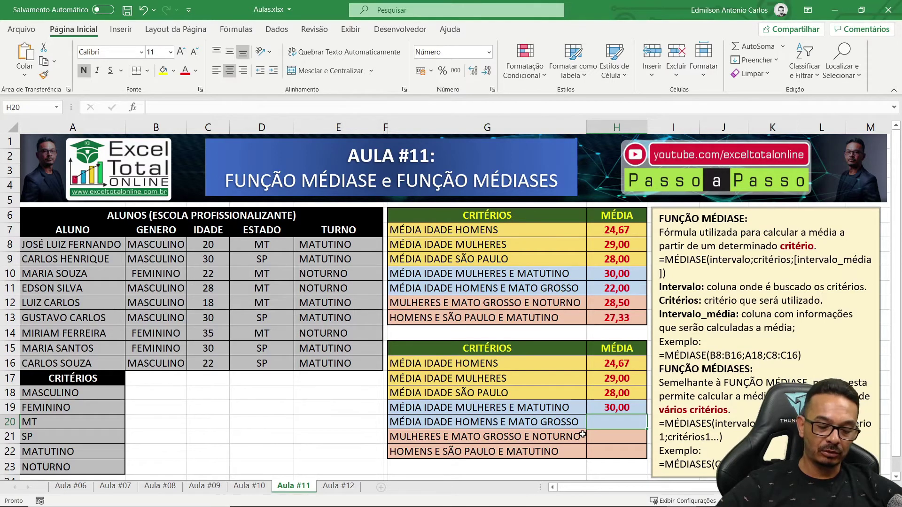
type("=MÉ")
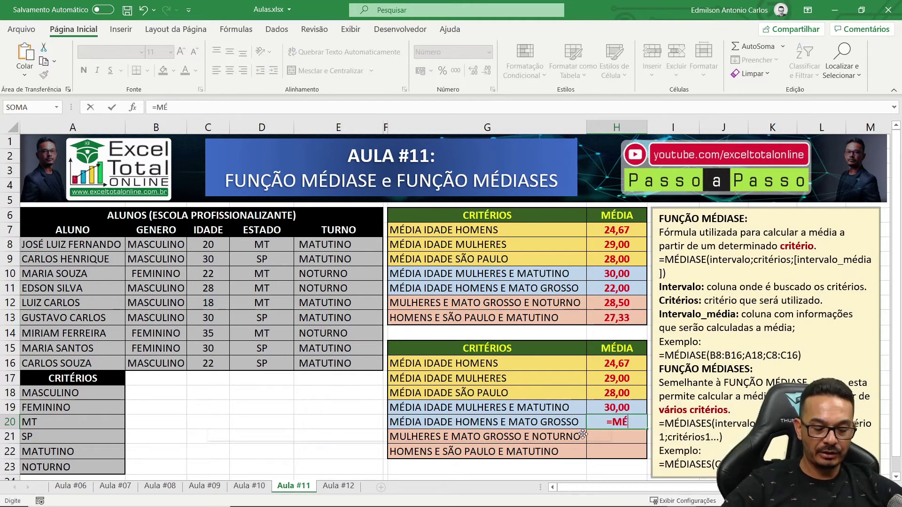
type("DIASE")
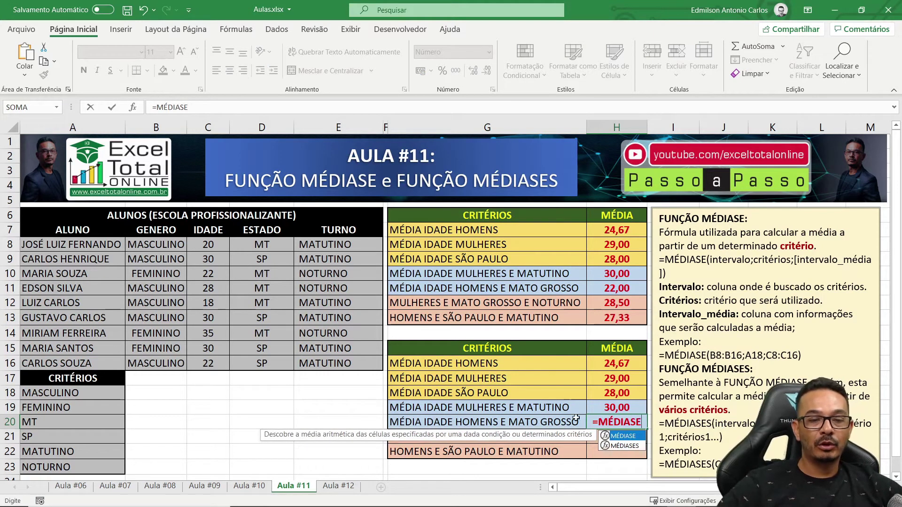
double_click(619, 447)
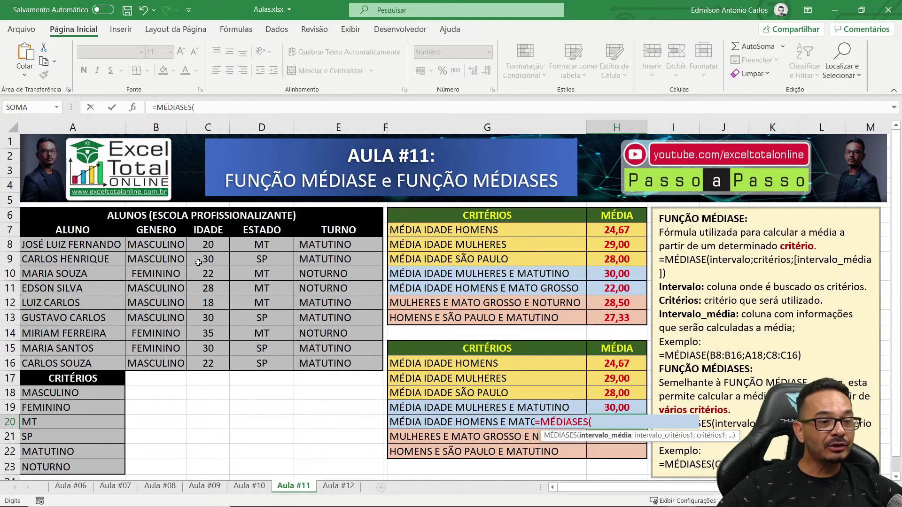
left_click_drag(206, 243, 208, 363)
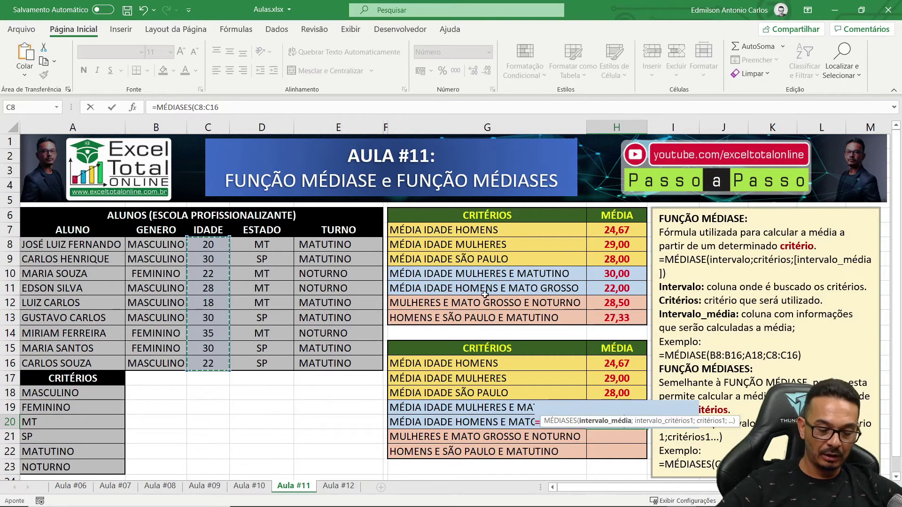
type(";")
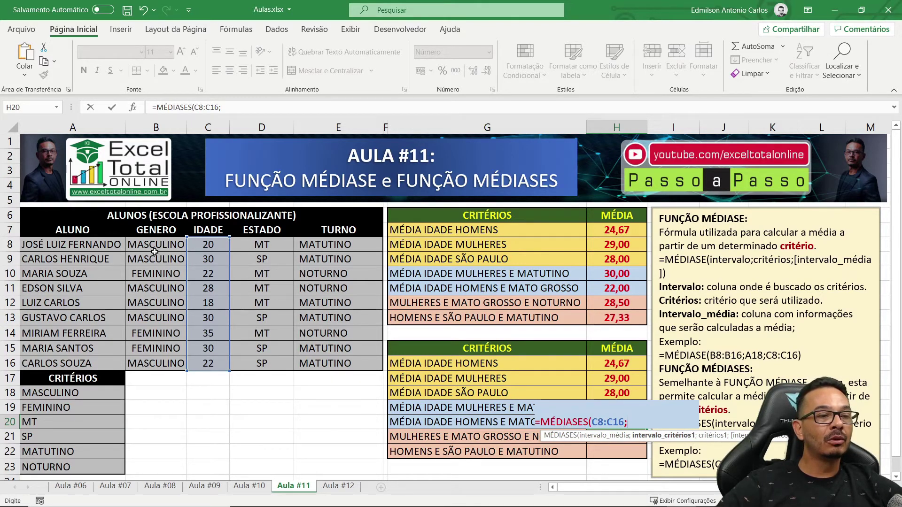
Complete H20's formula with the criterion pairs B8:B16 with A18 (MASCULINO) and D8:D16 with A20 (MT).
left_click_drag(153, 244, 157, 361)
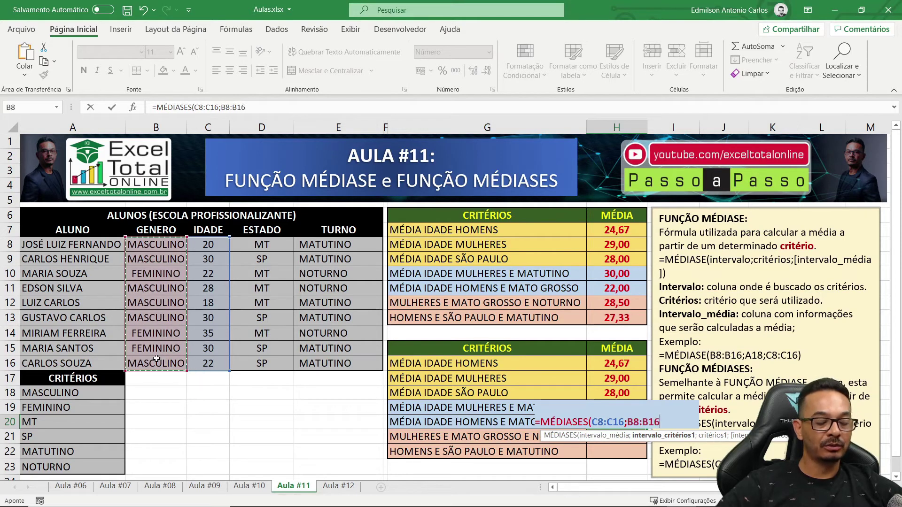
type(";")
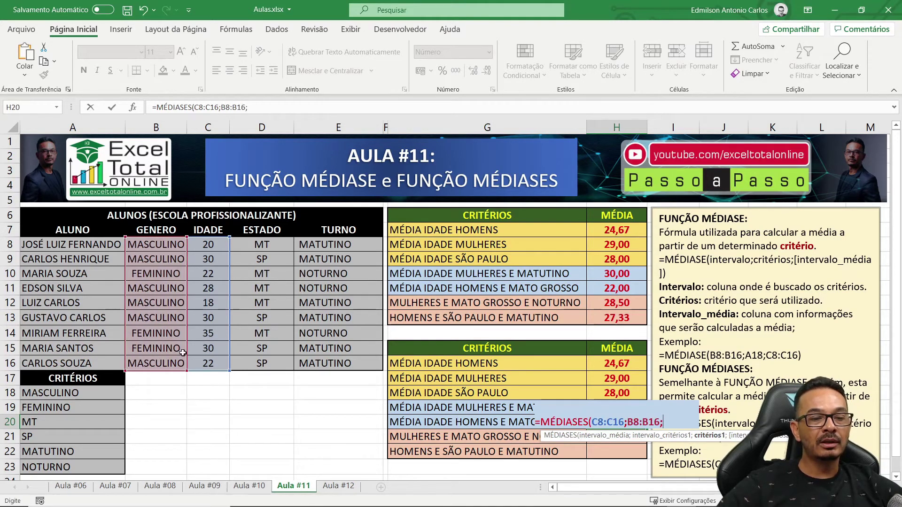
left_click(63, 395)
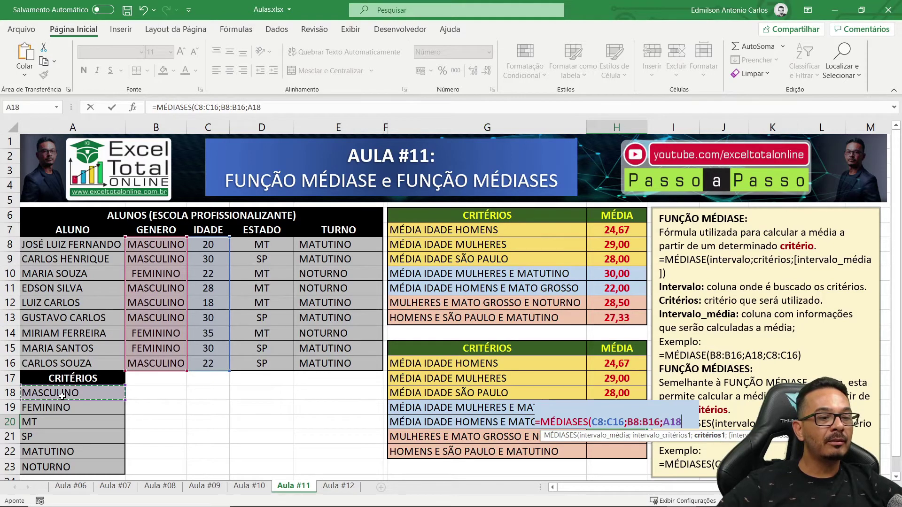
type(";")
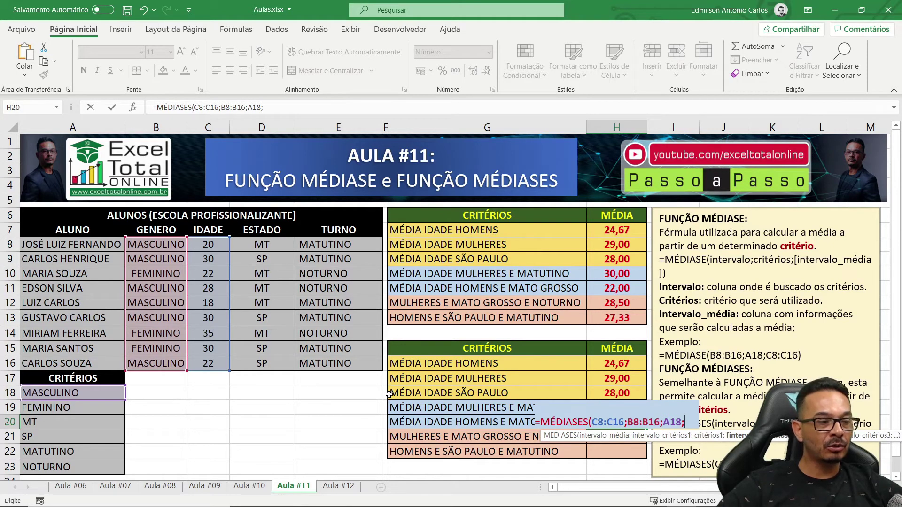
left_click_drag(271, 244, 269, 363)
type(";")
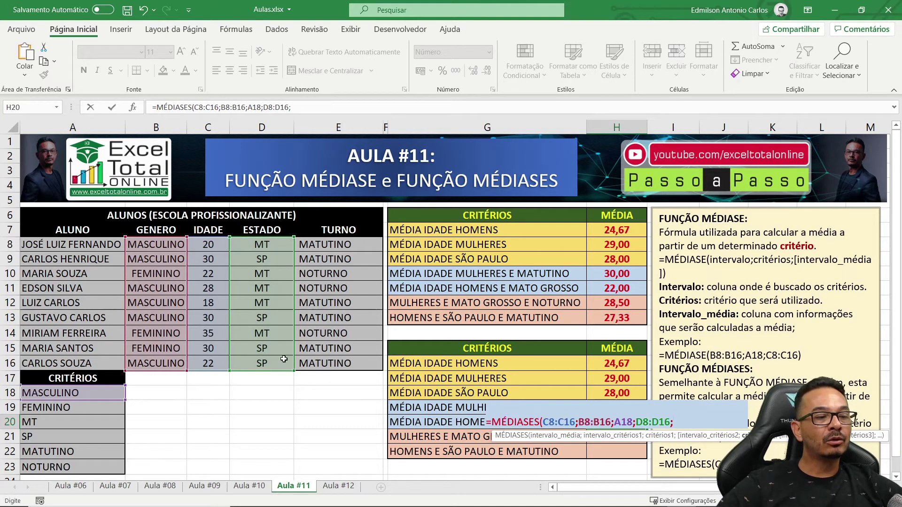
left_click(32, 424)
key("Return")
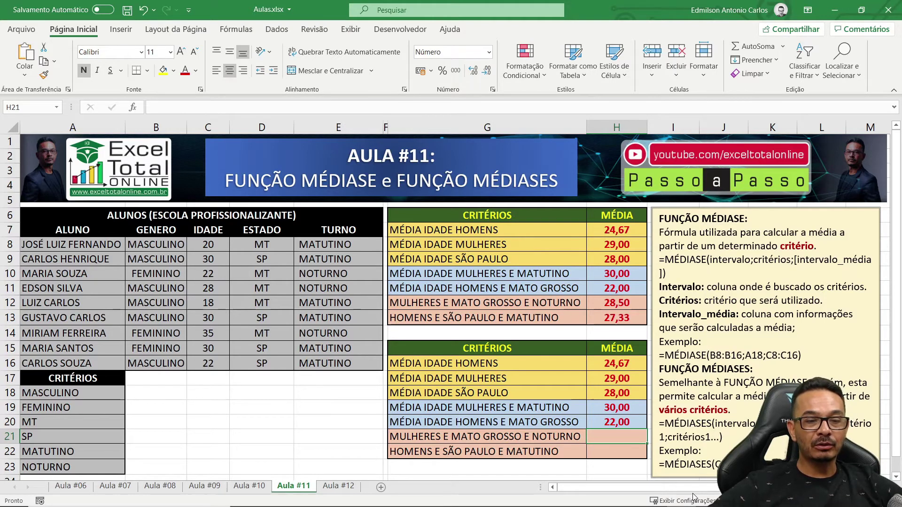
Start a MÉDIASES formula in H21 with the ages in C8:C16 as the average range.
type("=")
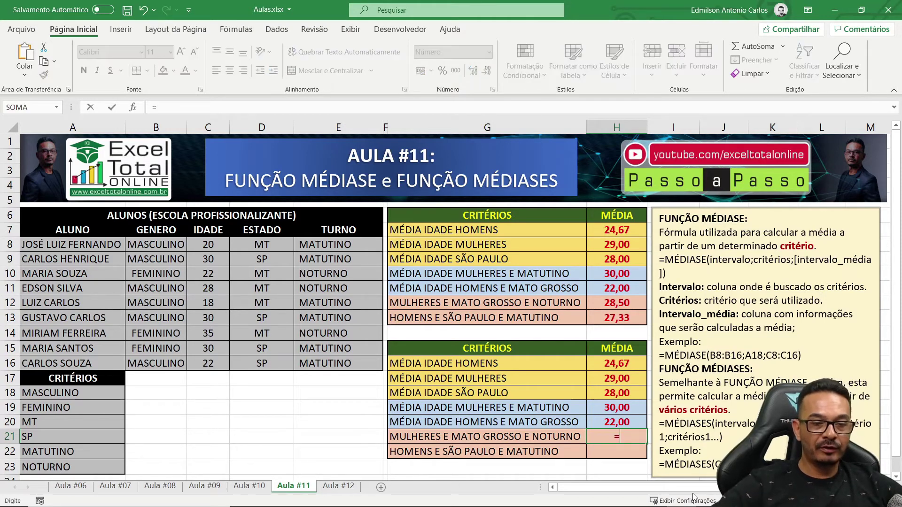
type("MÉD")
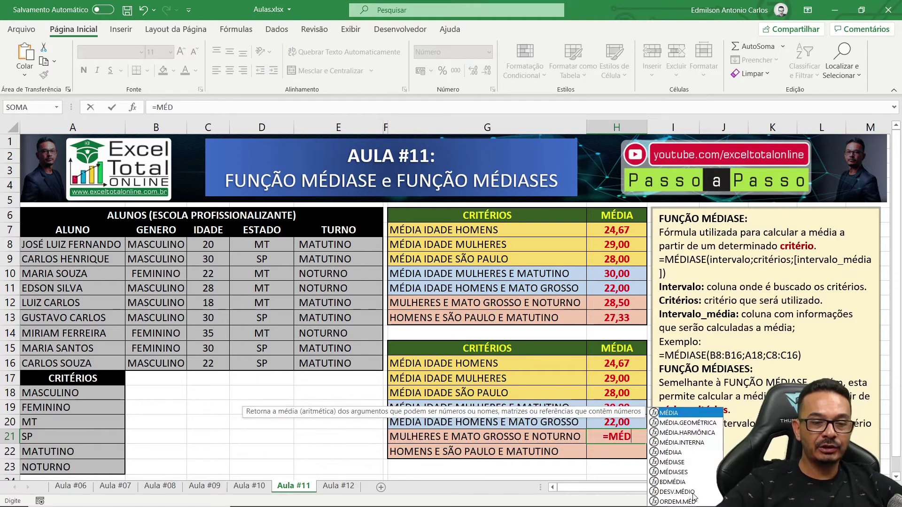
type("IAS")
left_click(640, 464)
double_click(640, 464)
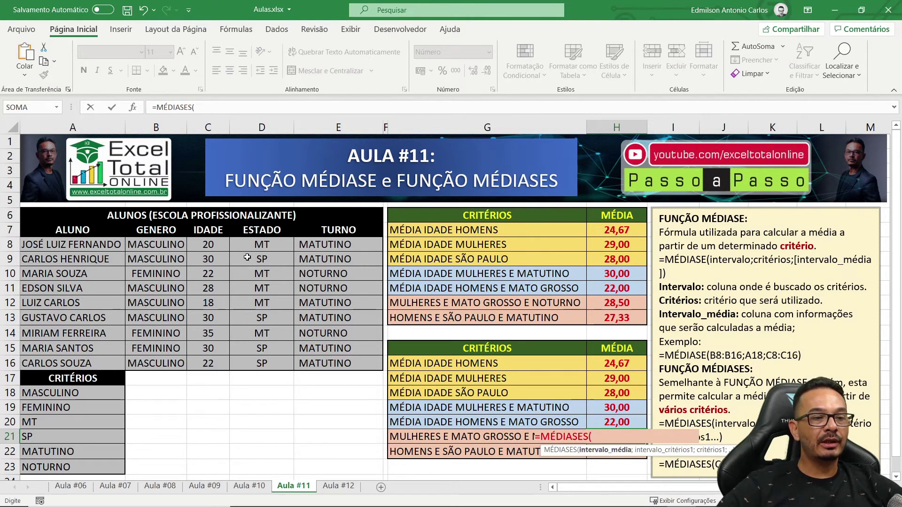
left_click_drag(209, 246, 244, 364)
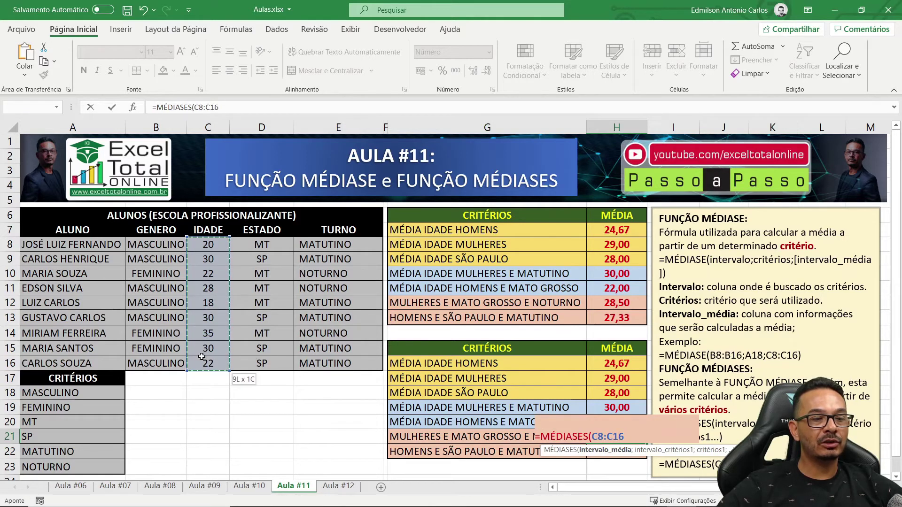
type(";")
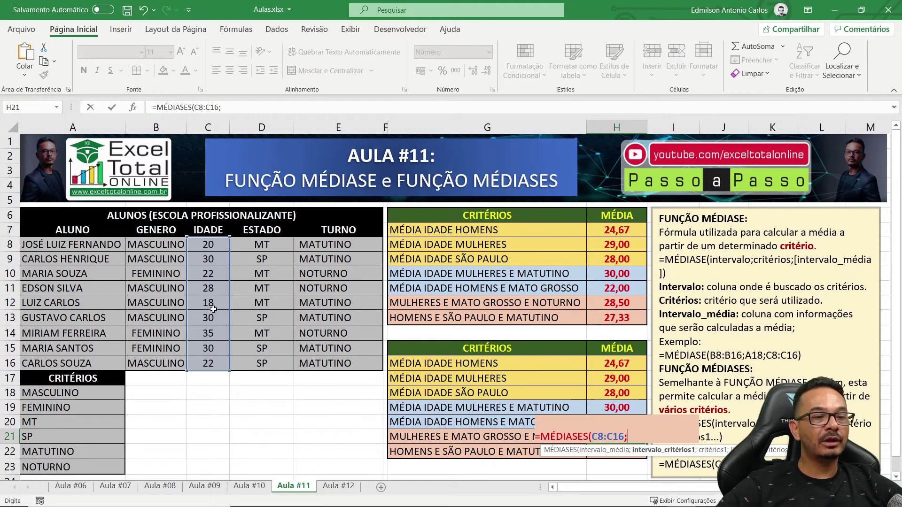
Add the criterion pairs B8:B16 with A18 and D8:D16 with A20 (MT) to H21's formula.
left_click_drag(168, 247, 162, 361)
type(";")
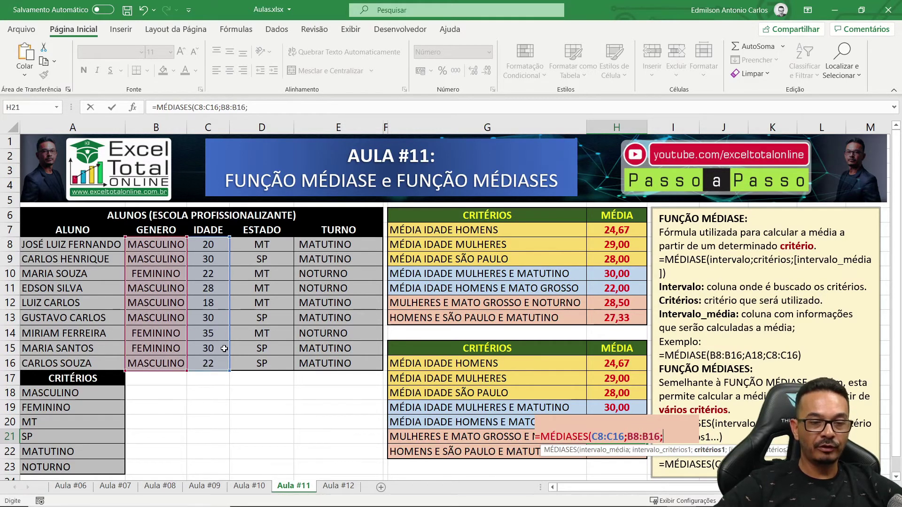
left_click(123, 397)
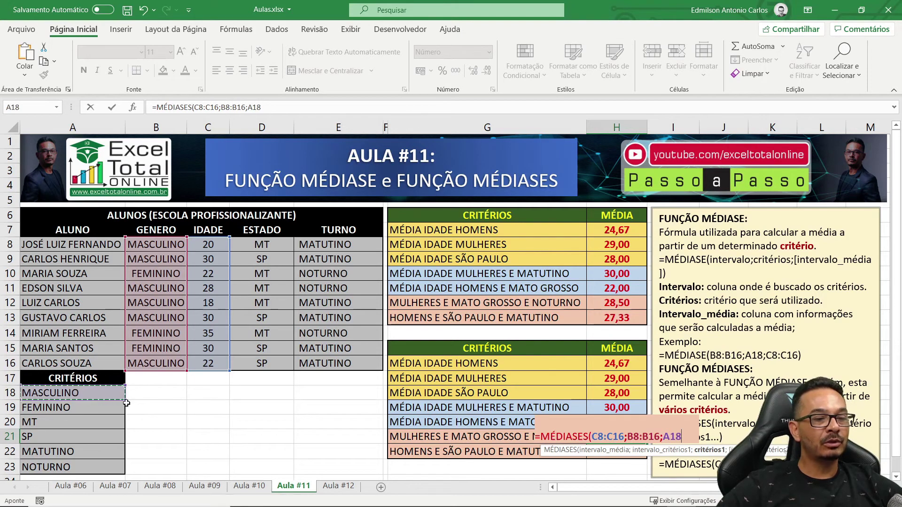
type(";")
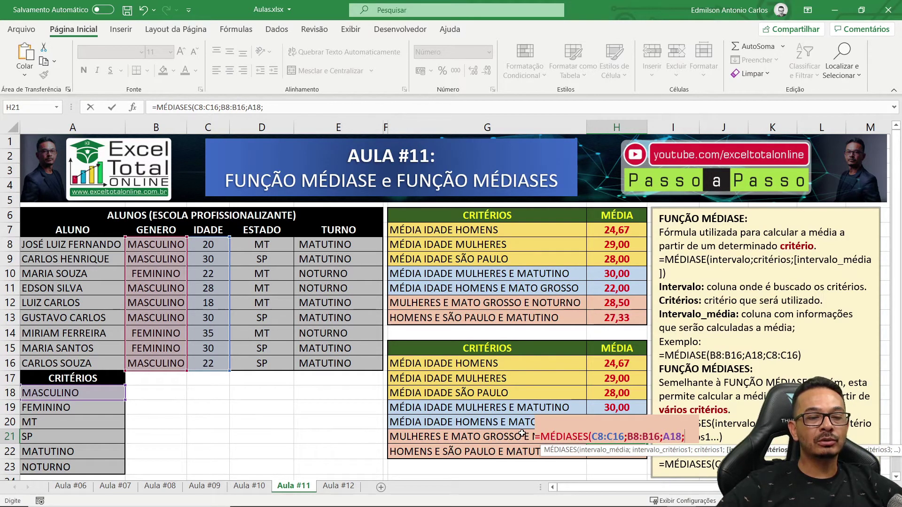
left_click_drag(273, 244, 264, 364)
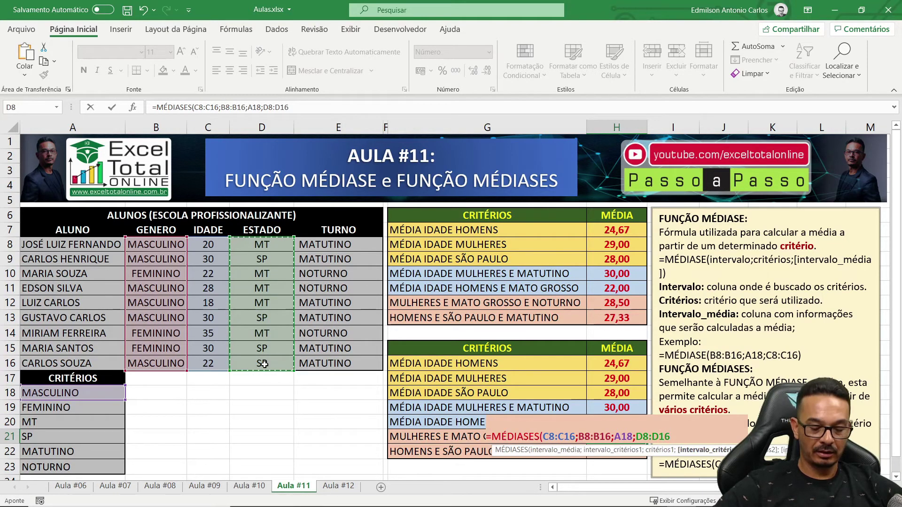
type(";")
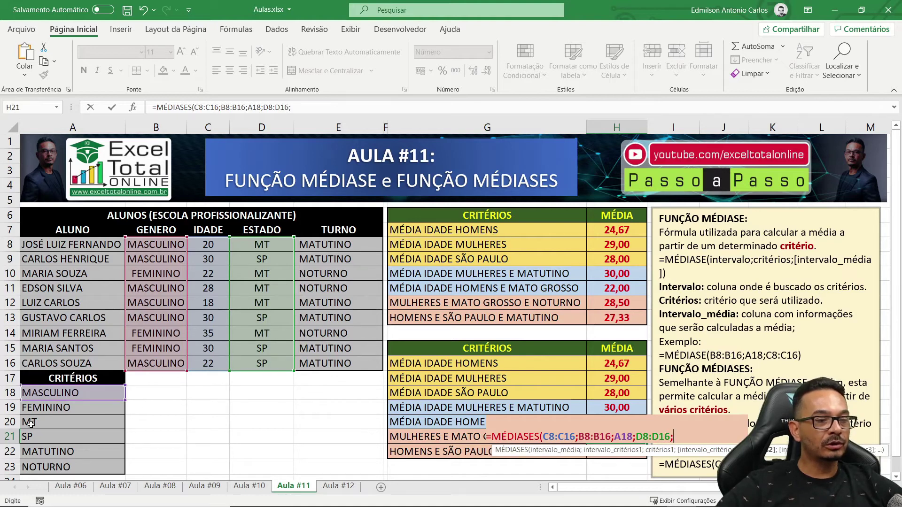
left_click(31, 423)
type(";")
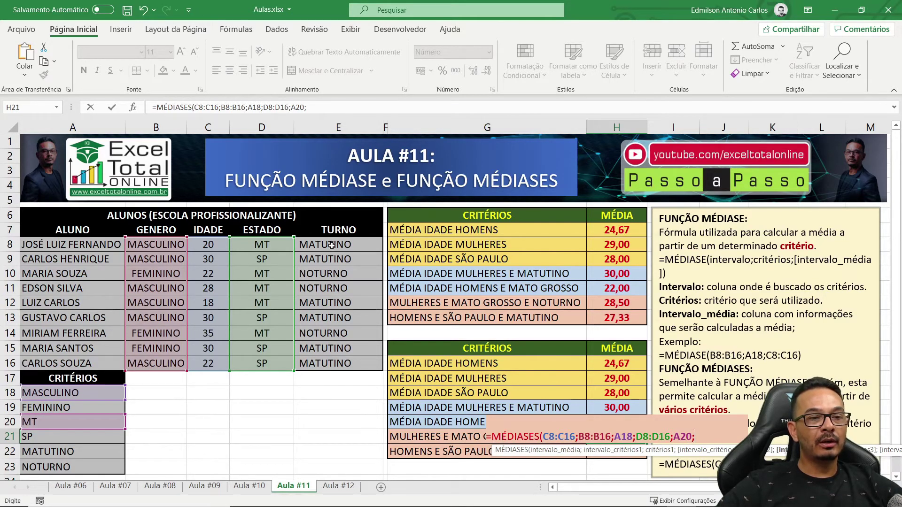
Complete H21's formula with the shift range E8:E16 and criterion A23 (NOTURNO), and enter it.
left_click_drag(325, 248, 336, 364)
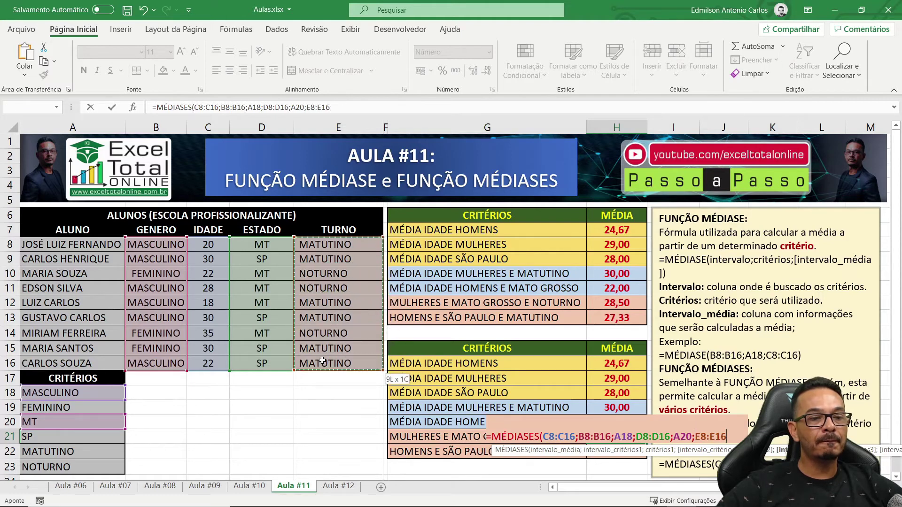
type(";")
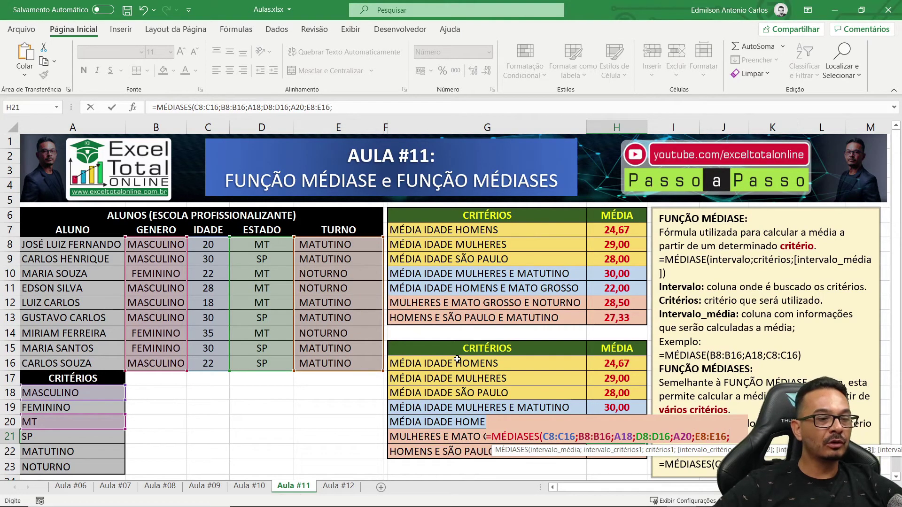
left_click(71, 467)
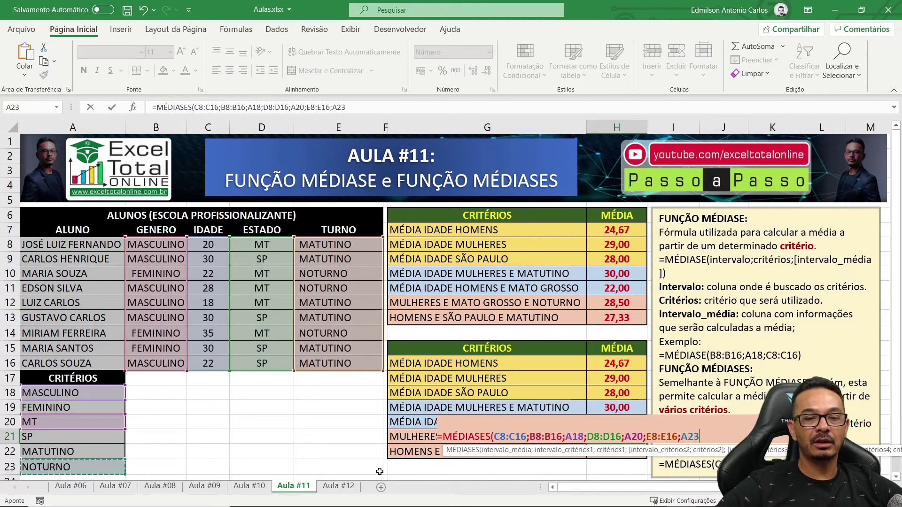
key("ctrl+Return")
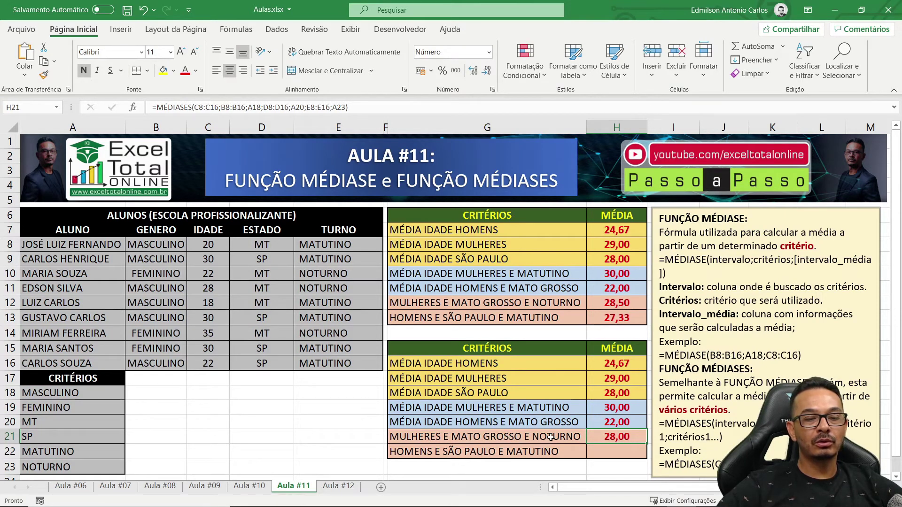
Correct H21's MÉDIASES formula so the gender criterion refers to A19 (FEMININO), and enter it.
double_click(610, 441)
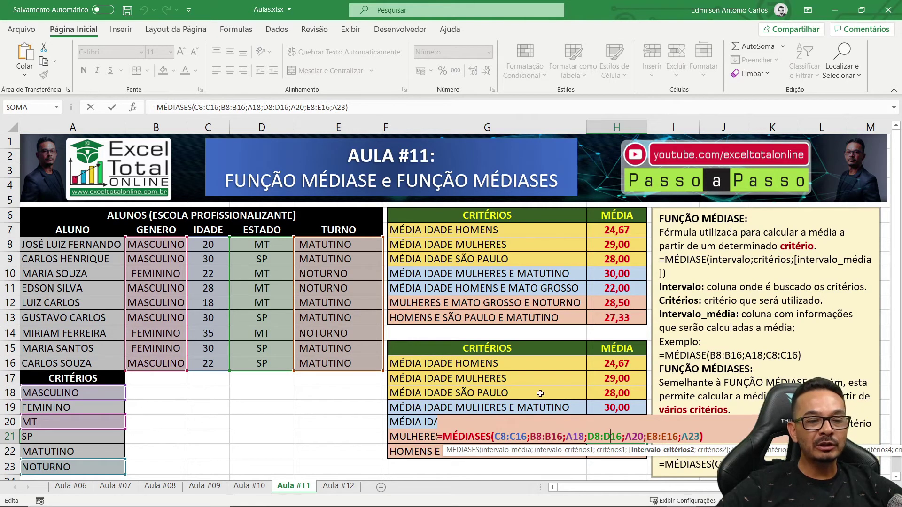
left_click(584, 436)
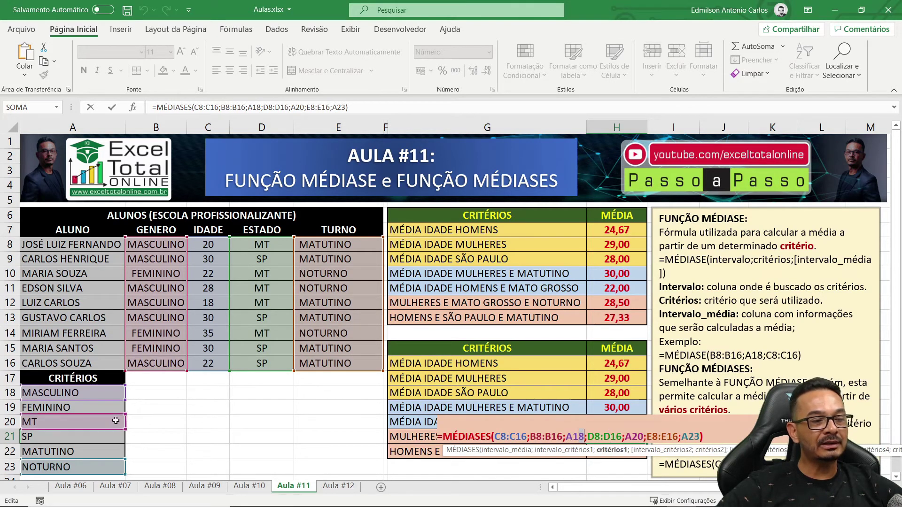
key("BackSpace")
type("9")
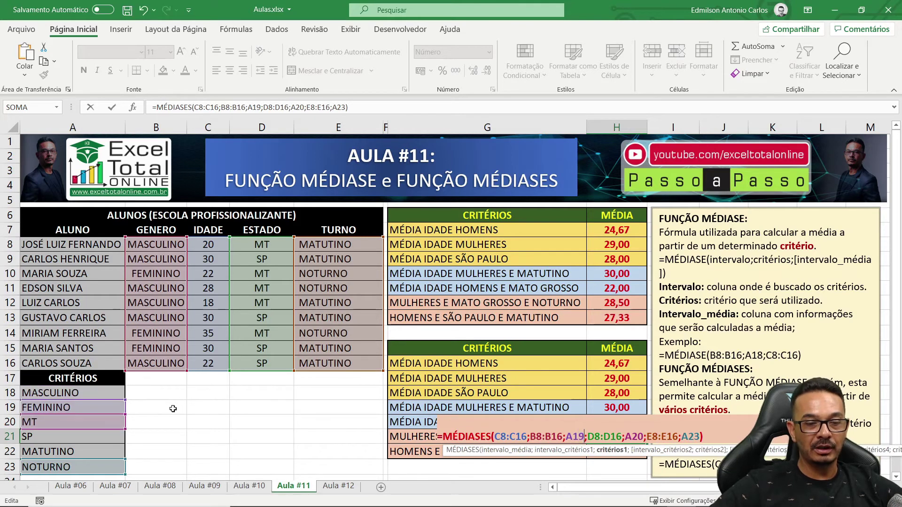
key("Return")
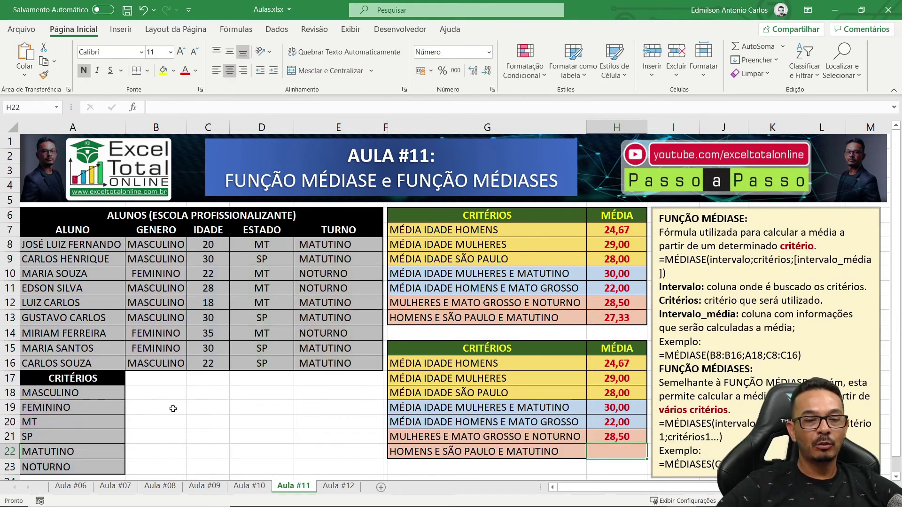
key("Up")
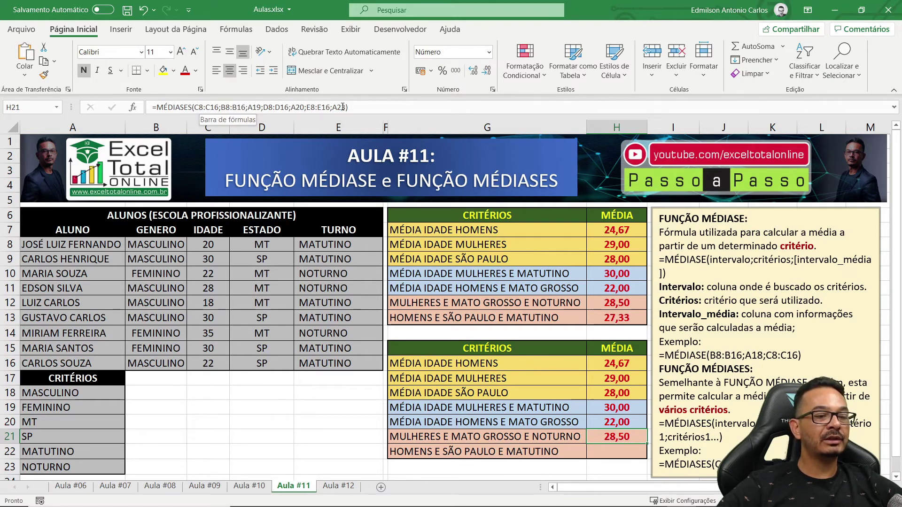
Start a MÉDIASES formula in H22 with the ages in C8:C16 as the average range.
left_click(594, 455)
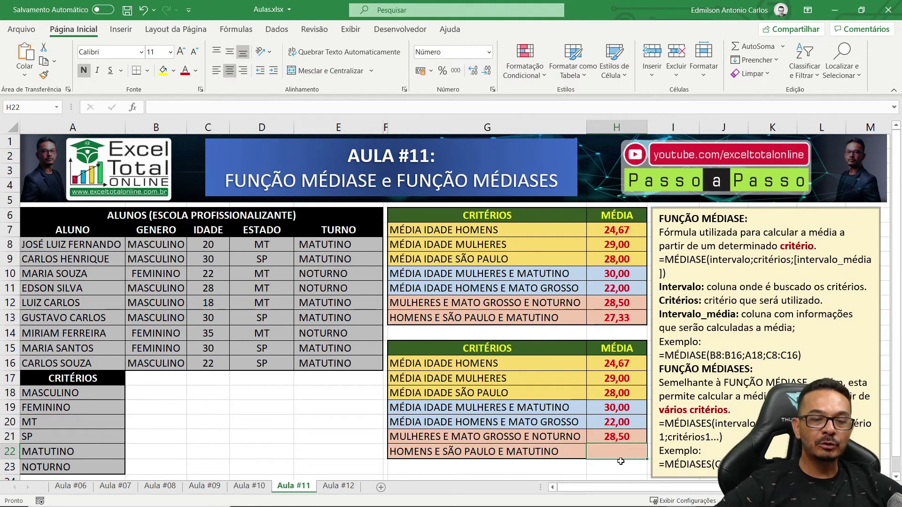
type("=MÉDIASES")
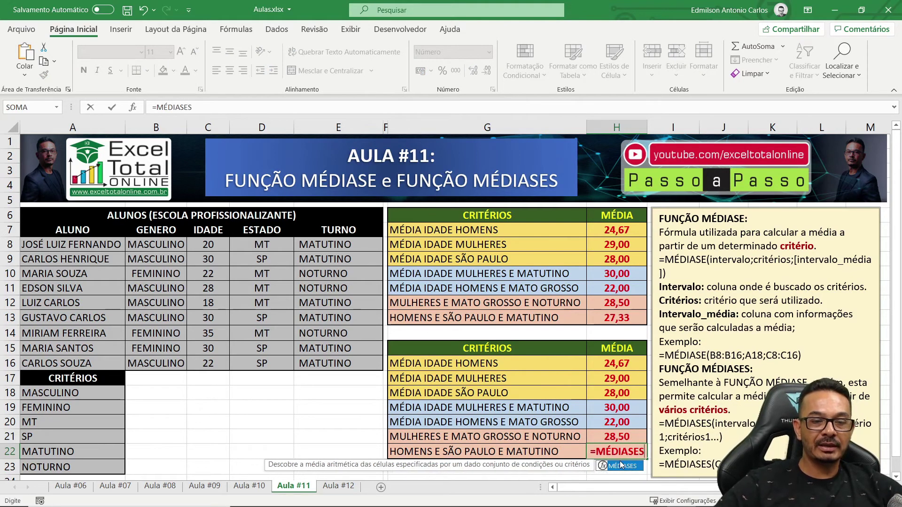
double_click(619, 465)
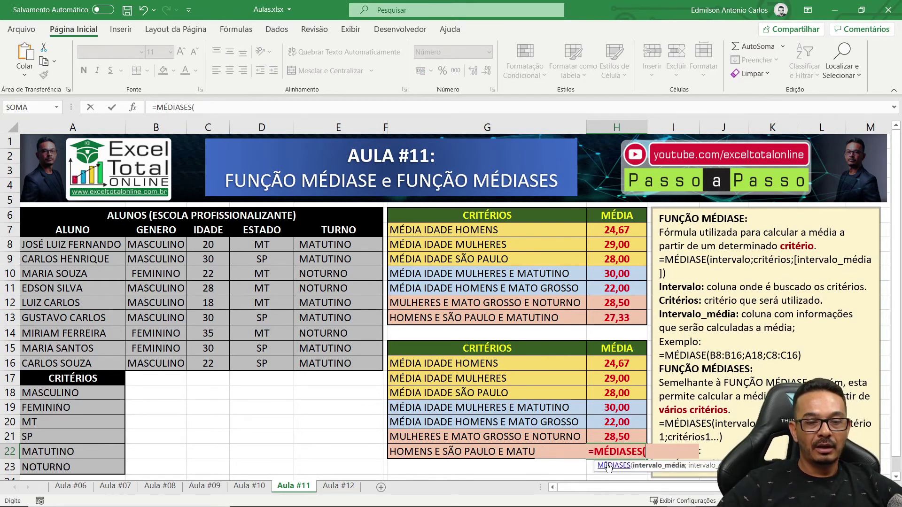
left_click_drag(208, 245, 208, 364)
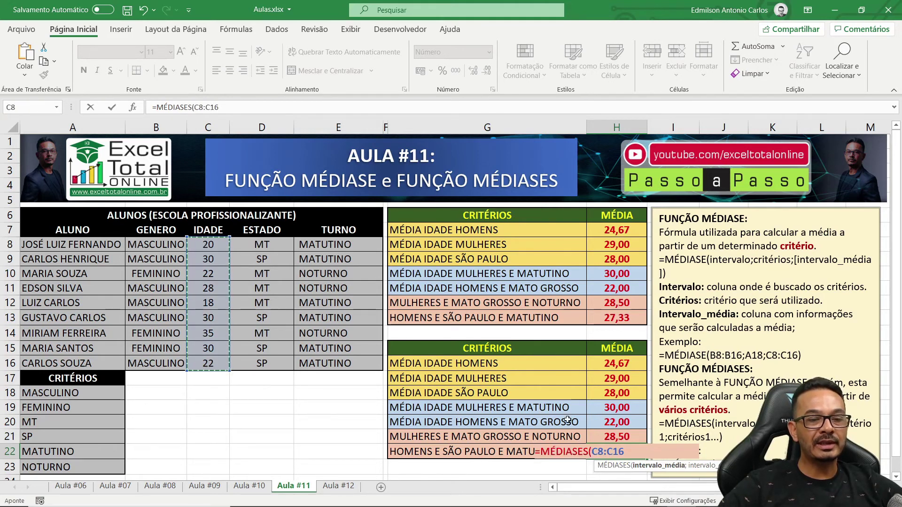
type(";")
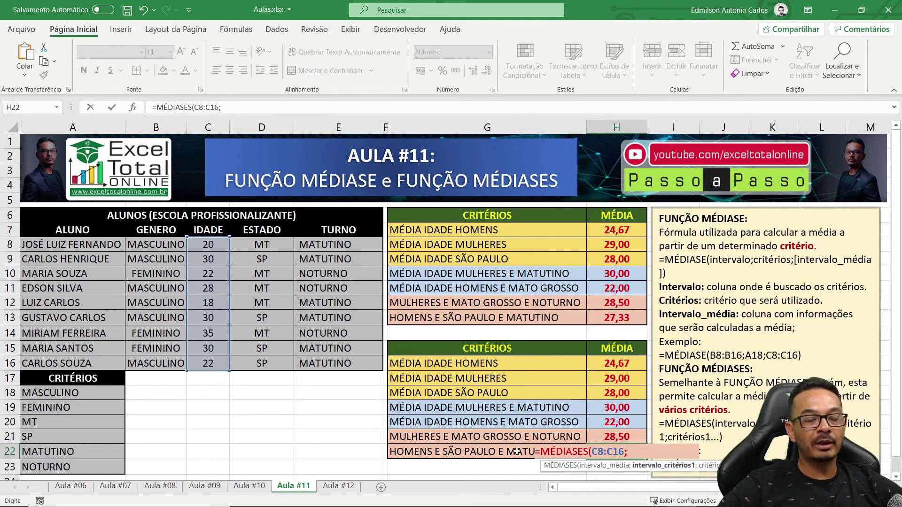
Add the criterion pairs B8:B16 with A18 (MASCULINO) and D8:D16 with A21 (SP) to H22's formula.
left_click_drag(159, 245, 153, 363)
type(";")
left_click(75, 393)
type(";")
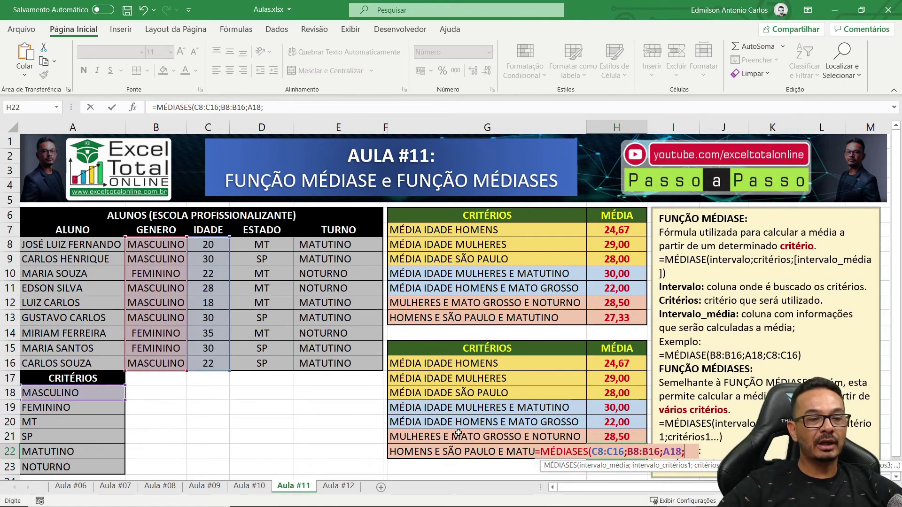
left_click_drag(270, 244, 266, 362)
type(";")
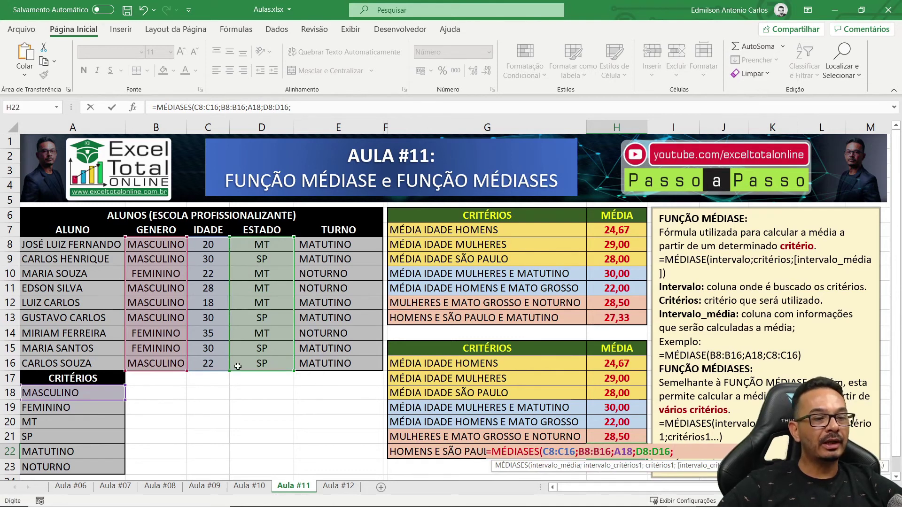
left_click(36, 439)
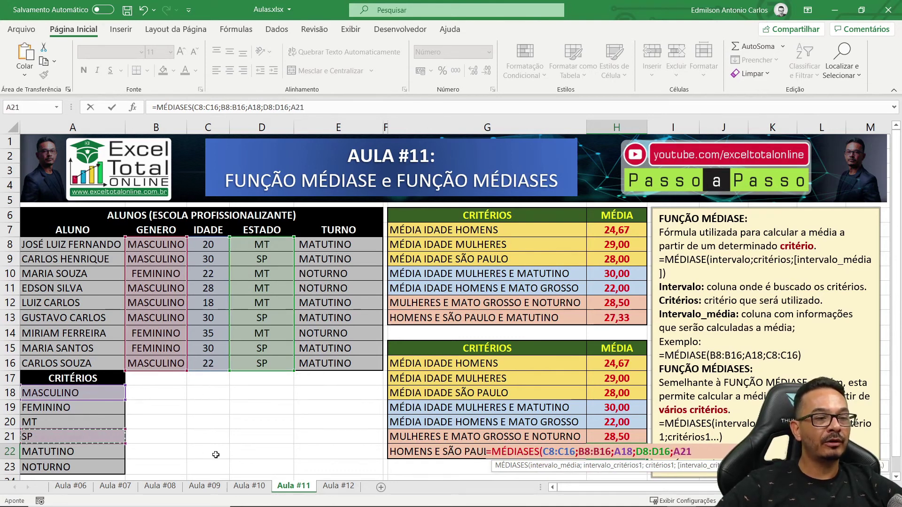
type(";")
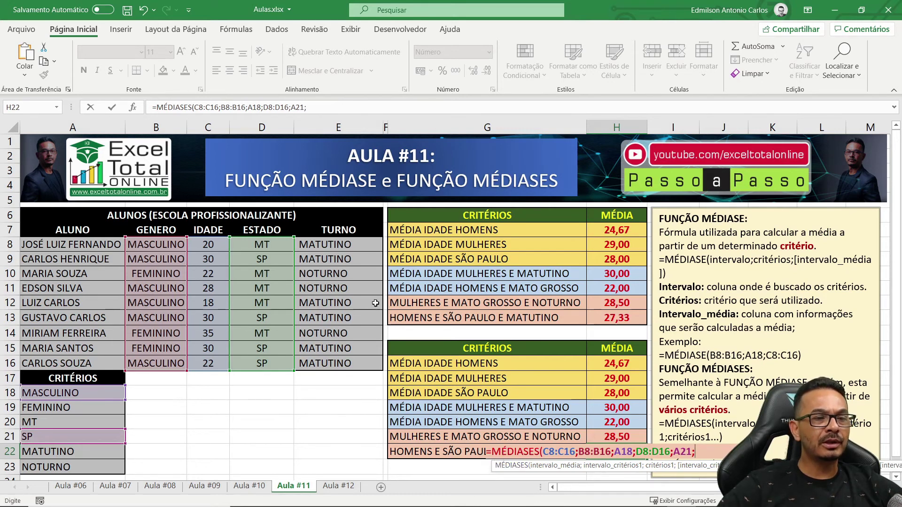
Complete H22's formula with the shift range E8:E16 and criterion A22 (MATUTINO), and enter it.
left_click_drag(329, 245, 331, 365)
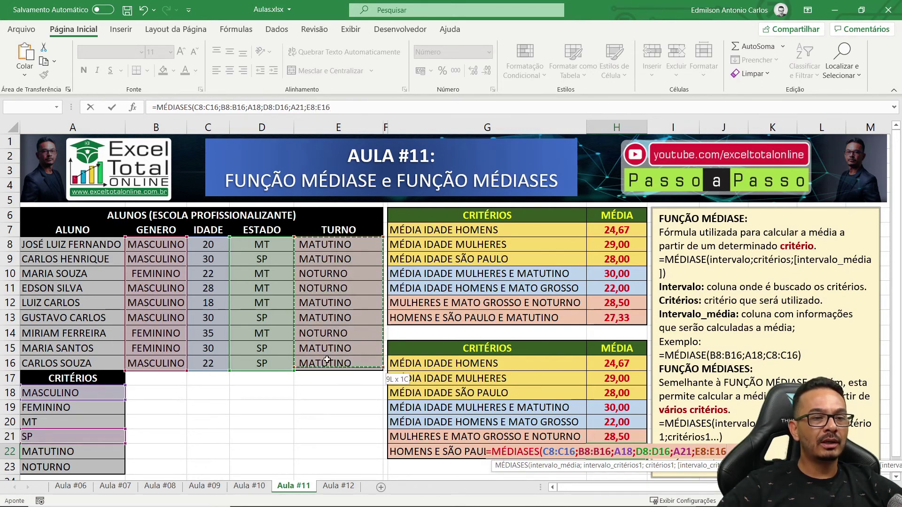
type(";")
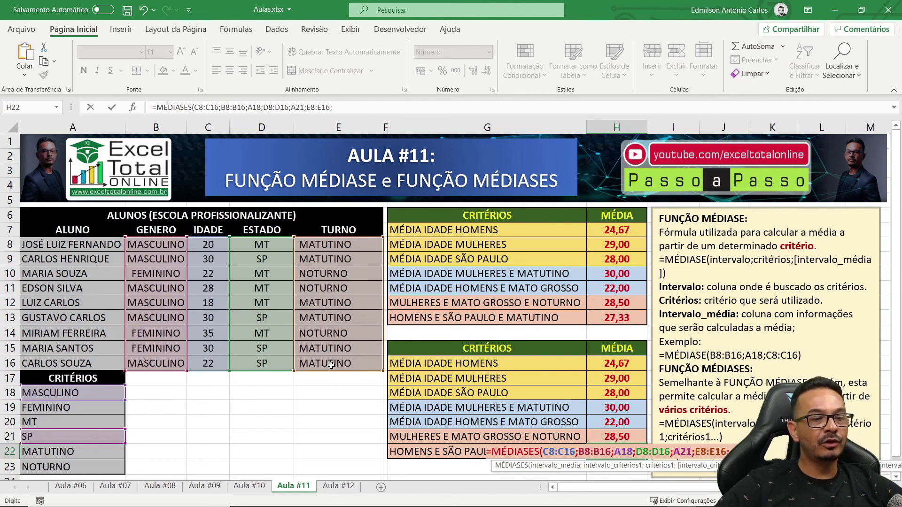
left_click(75, 452)
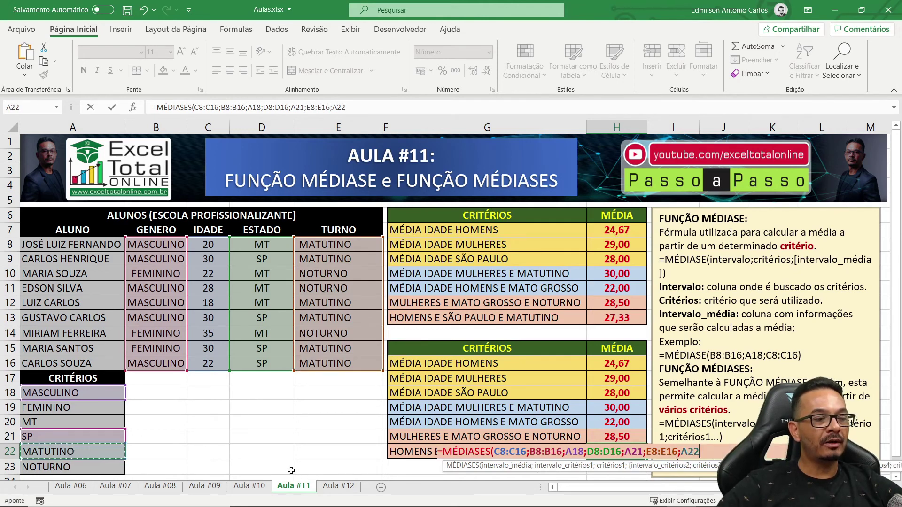
key("Return")
key("Up")
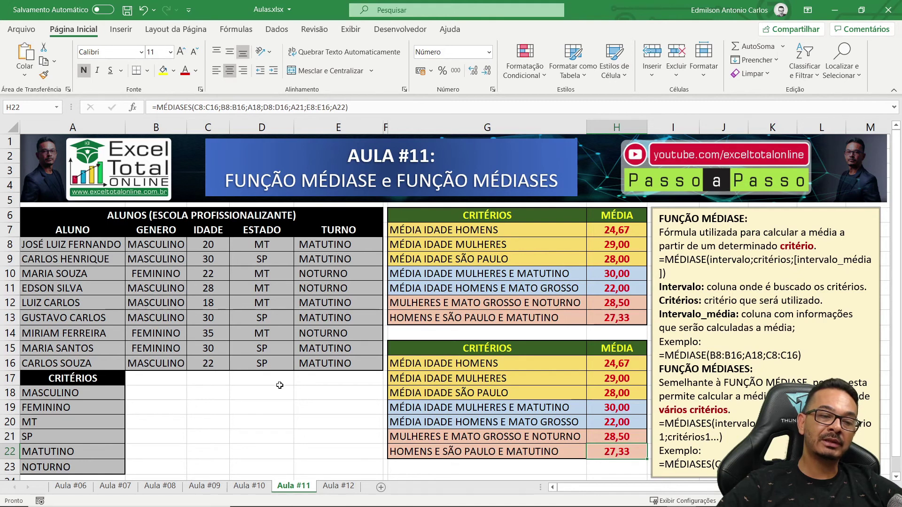
left_click(246, 411)
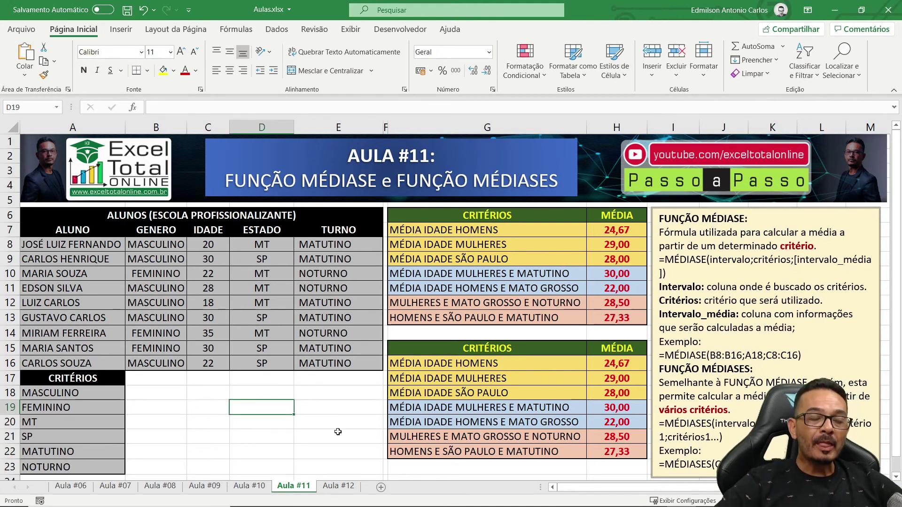